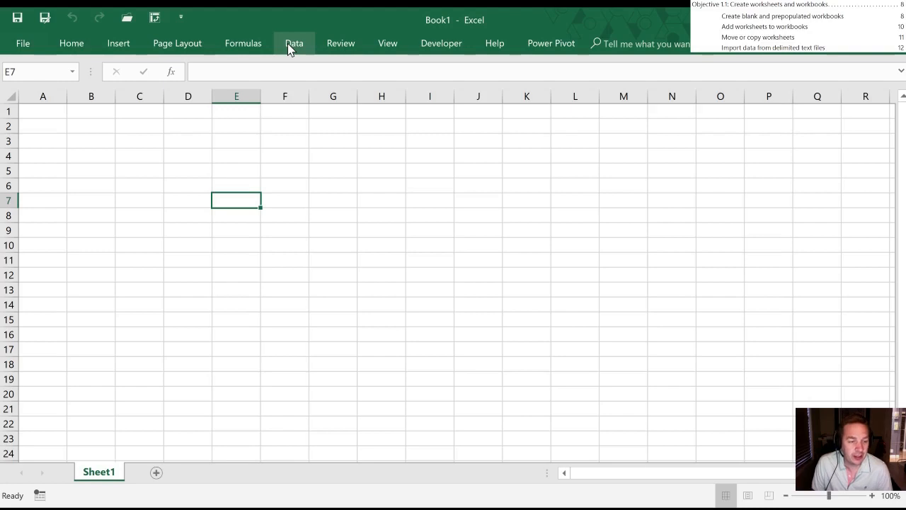
Import the tab-delimited Sample Data text file, load it into a new worksheet, and look over its header row.
click(287, 43)
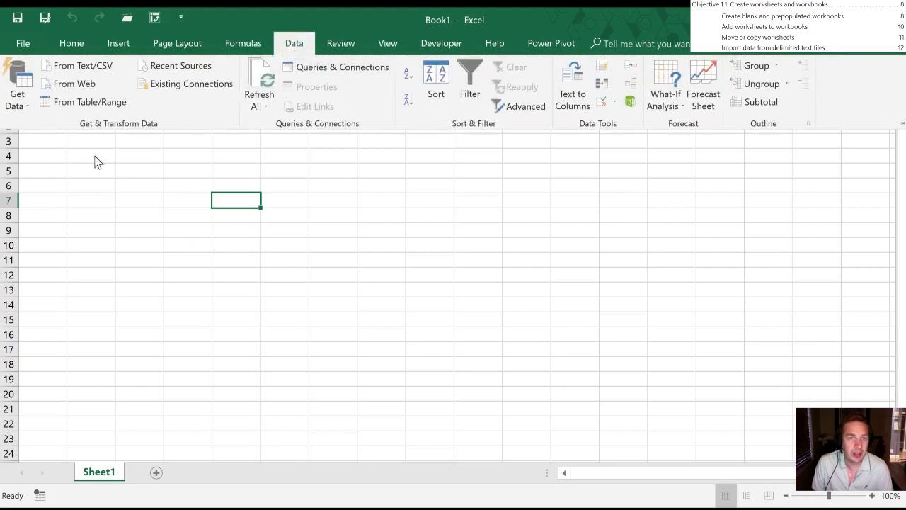
click(73, 68)
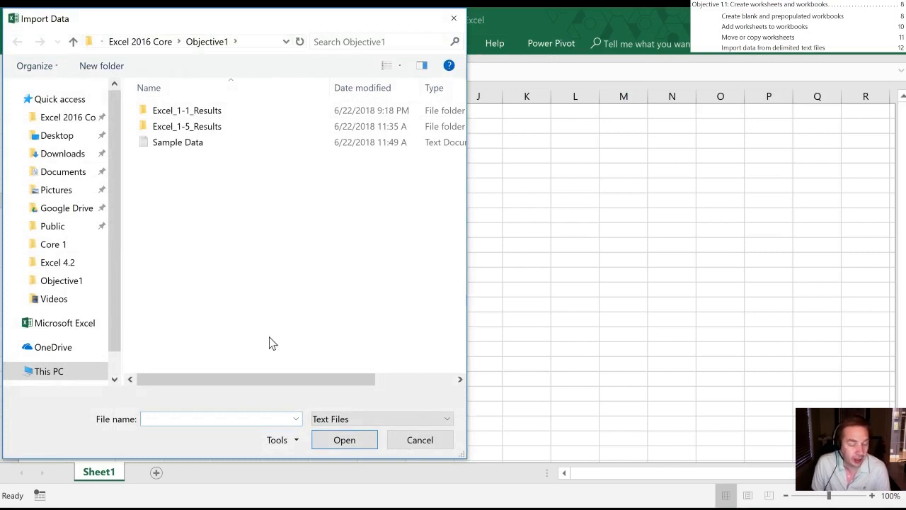
click(169, 145)
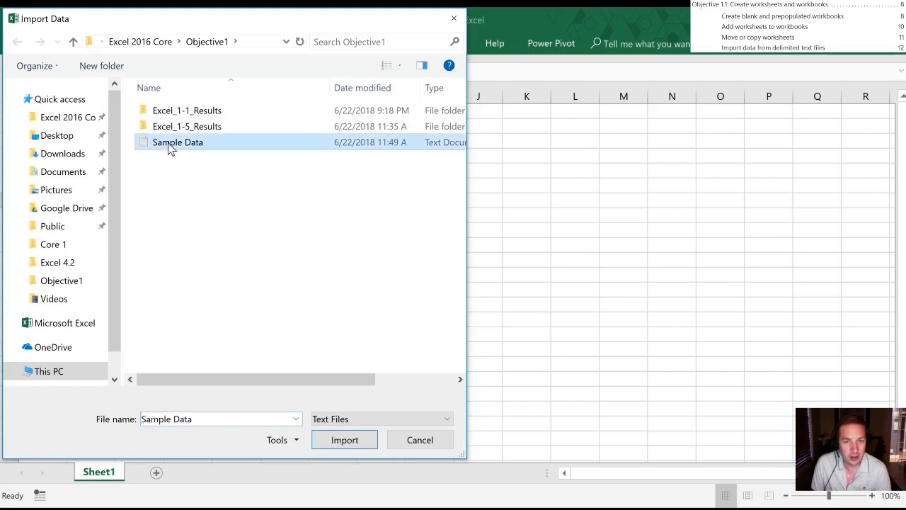
click(347, 440)
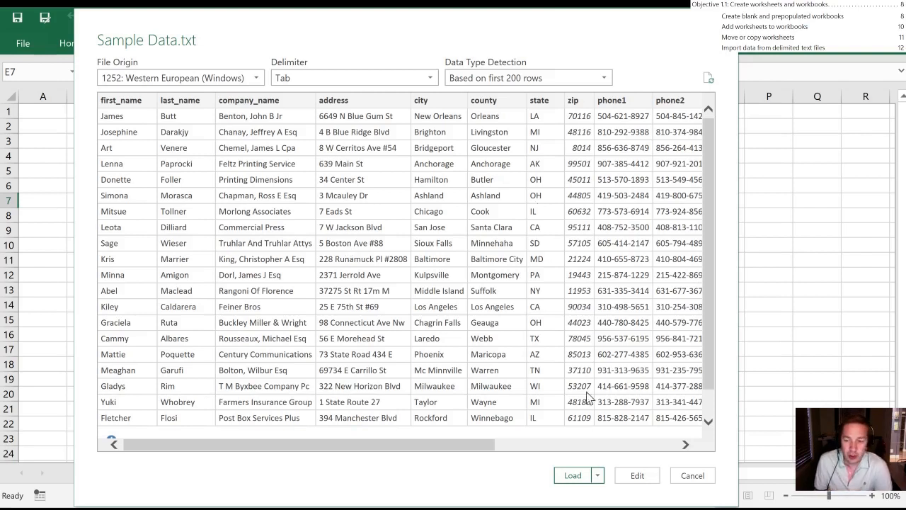
click(574, 476)
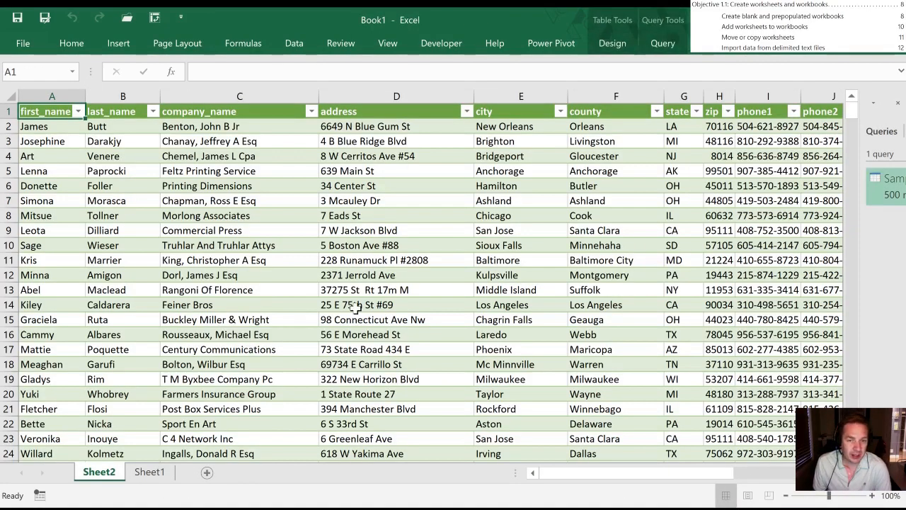
click(5, 112)
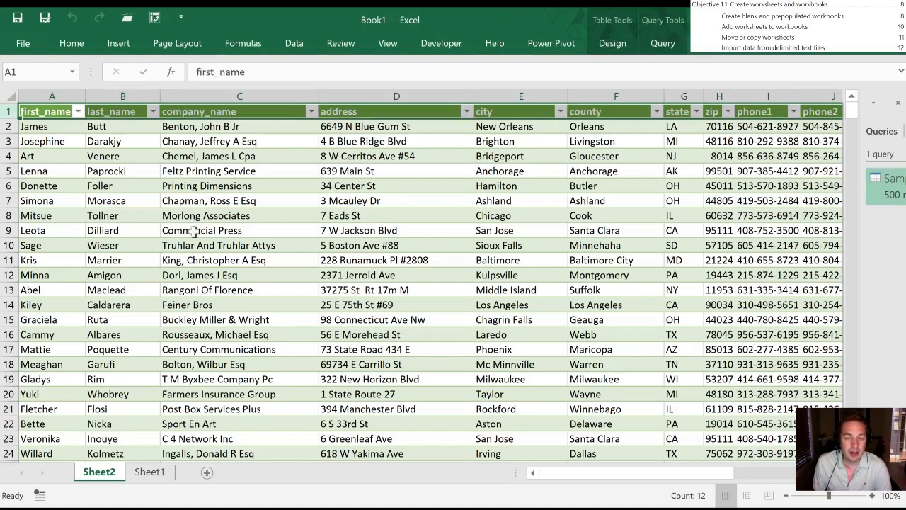
click(197, 159)
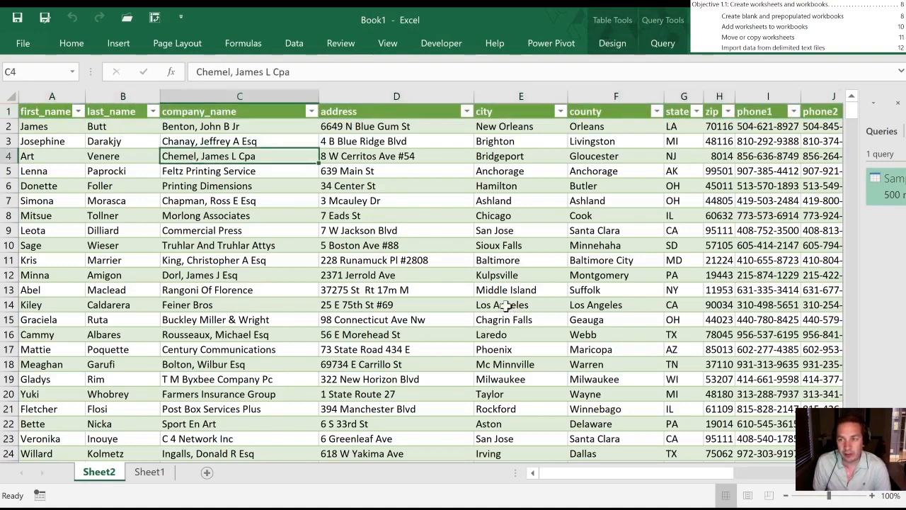
Start a second import of the Sample Data text file from Sheet1.
click(147, 473)
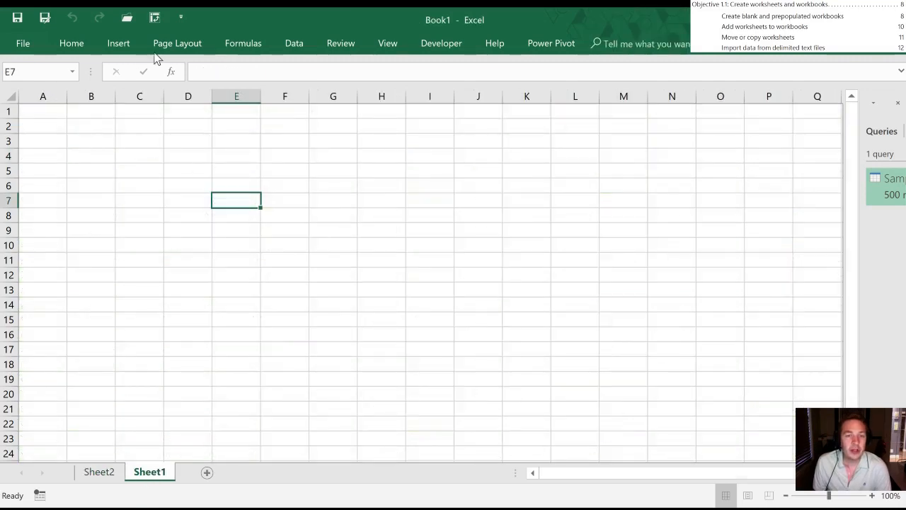
click(287, 47)
click(70, 69)
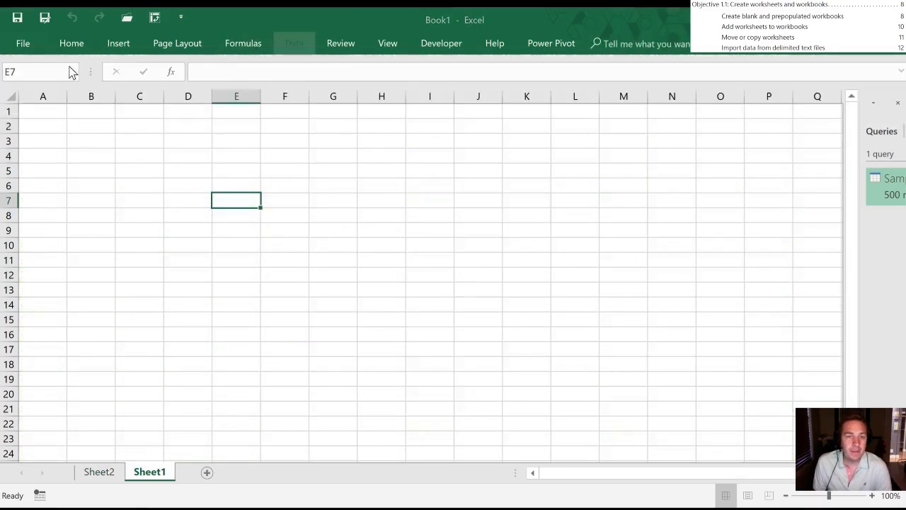
double_click(144, 142)
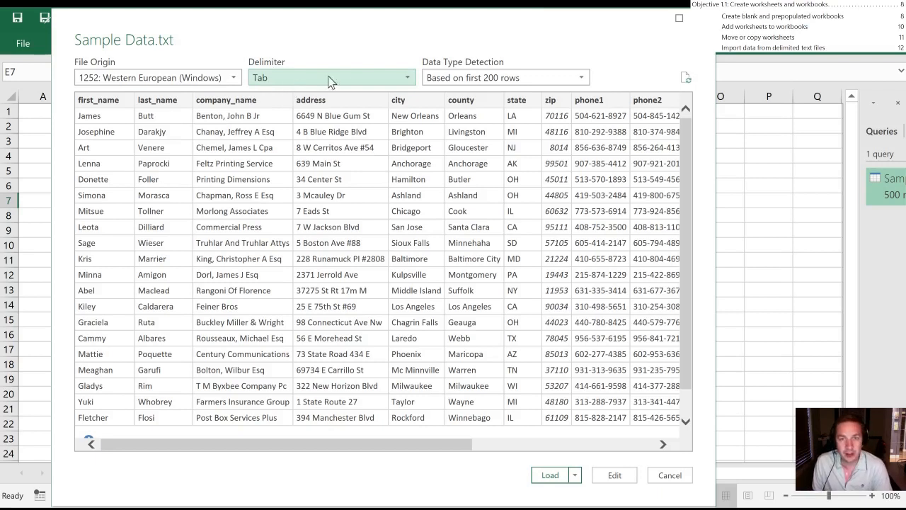
Review the delimiter and data type detection choices in the import preview, keep them as they are, and open the data for editing.
click(408, 79)
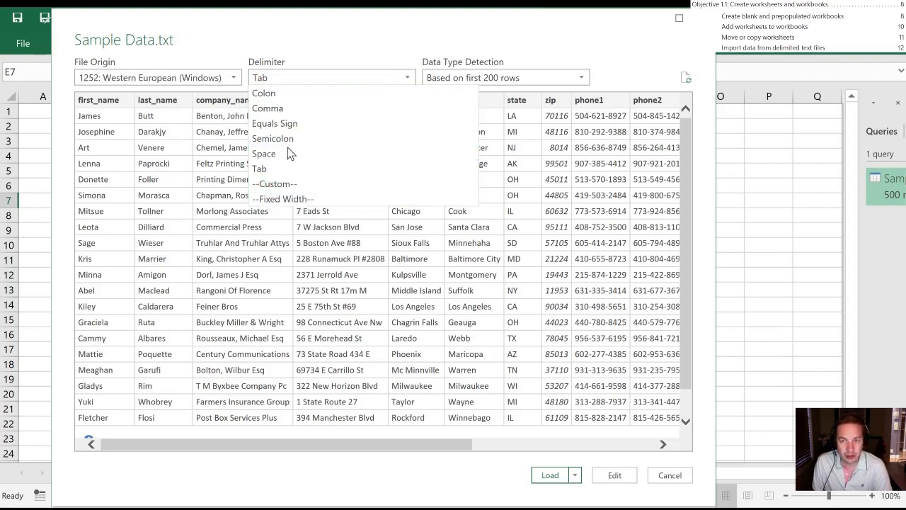
click(499, 39)
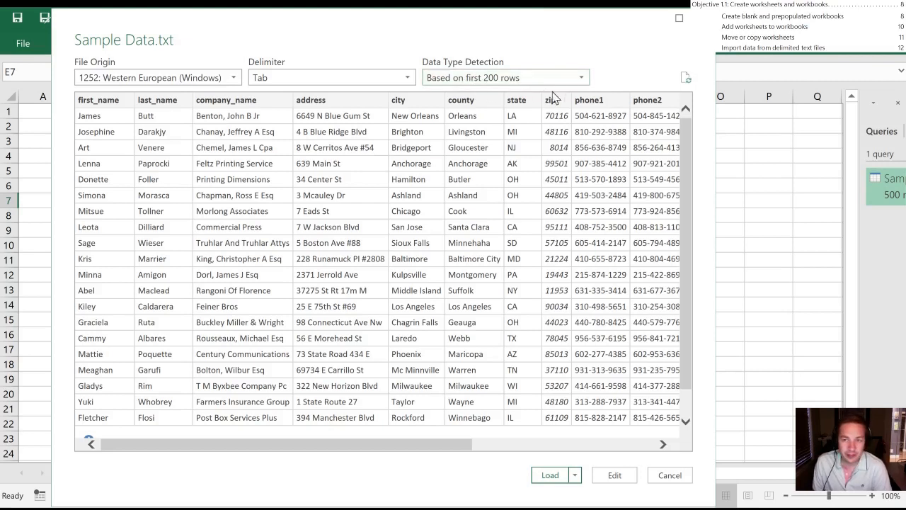
click(581, 79)
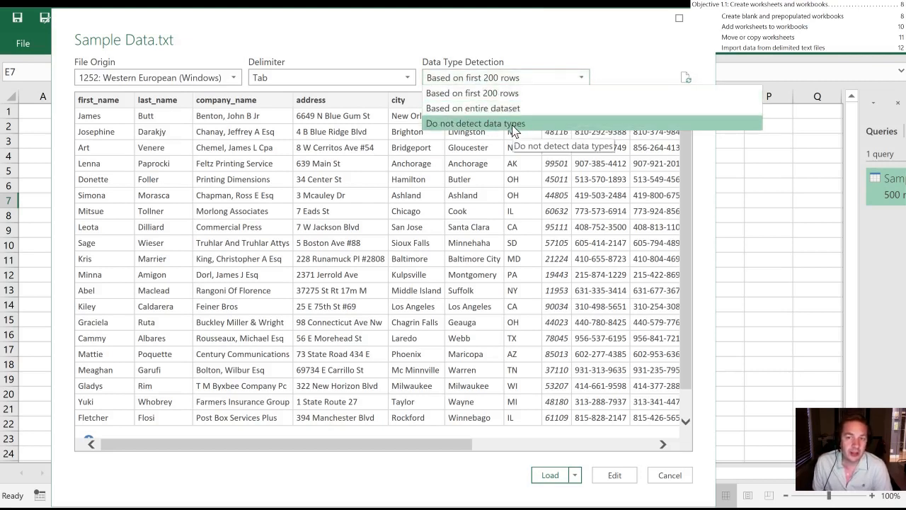
click(545, 45)
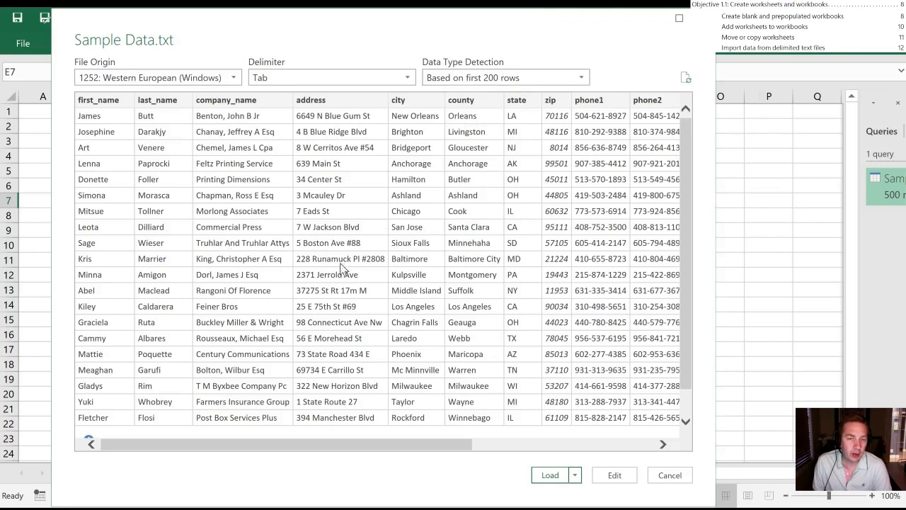
drag(423, 444, 566, 443)
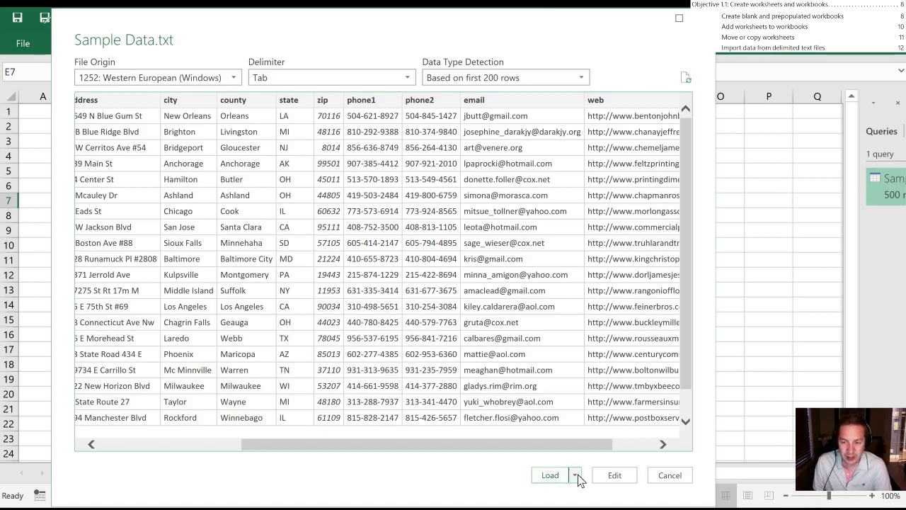
click(613, 475)
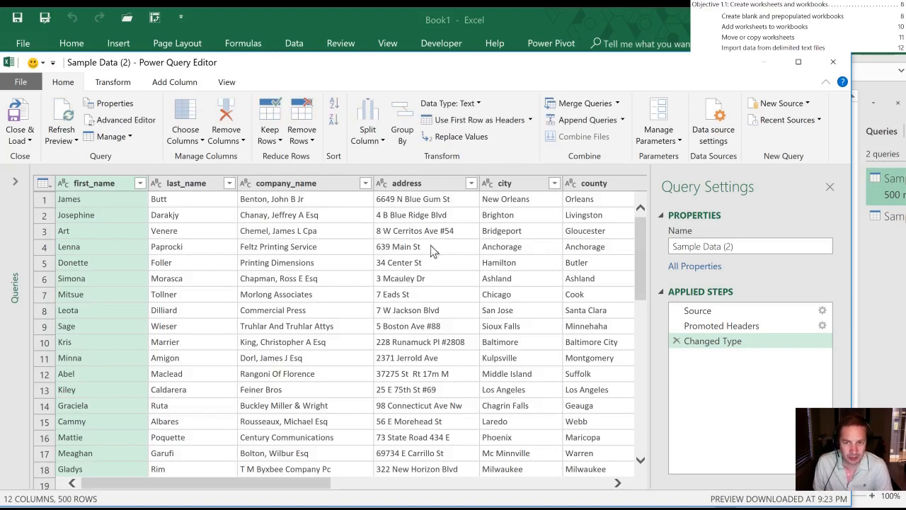
Split the phone1 column by the custom hyphen delimiter at the left-most delimiter only.
drag(218, 486, 445, 489)
click(323, 186)
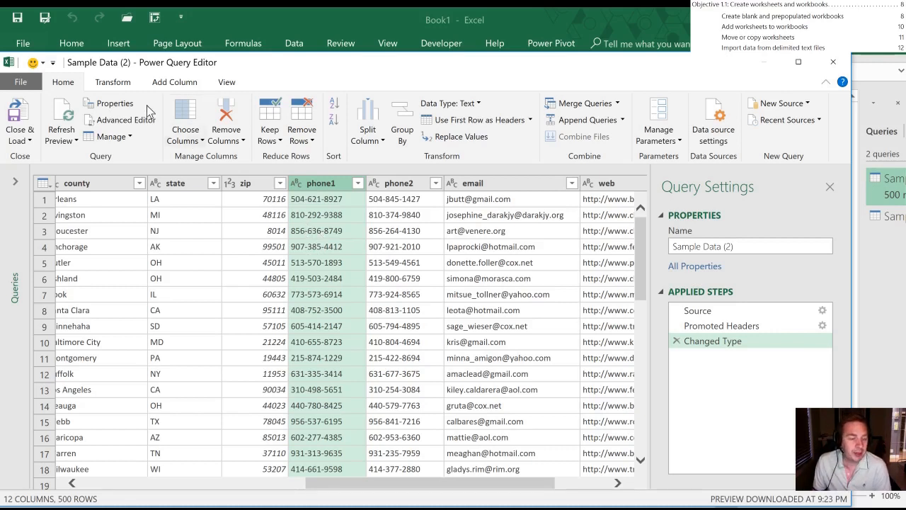
click(104, 85)
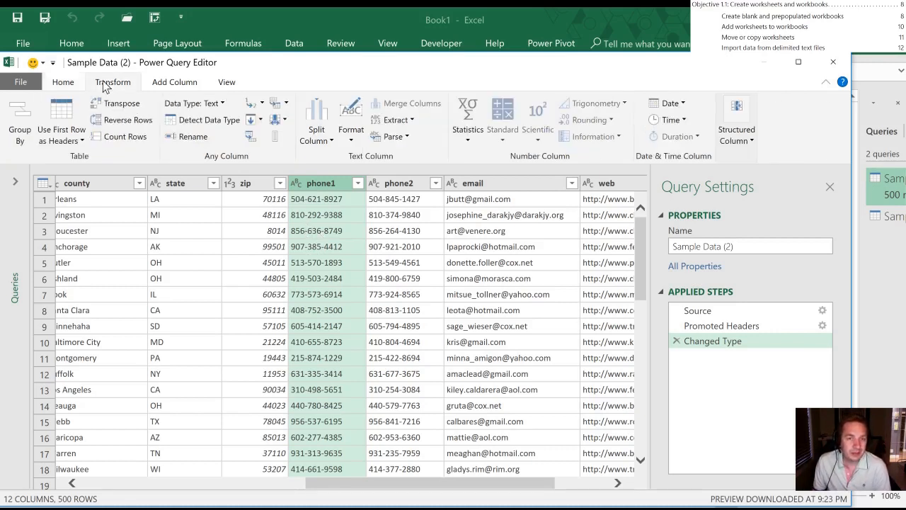
click(318, 143)
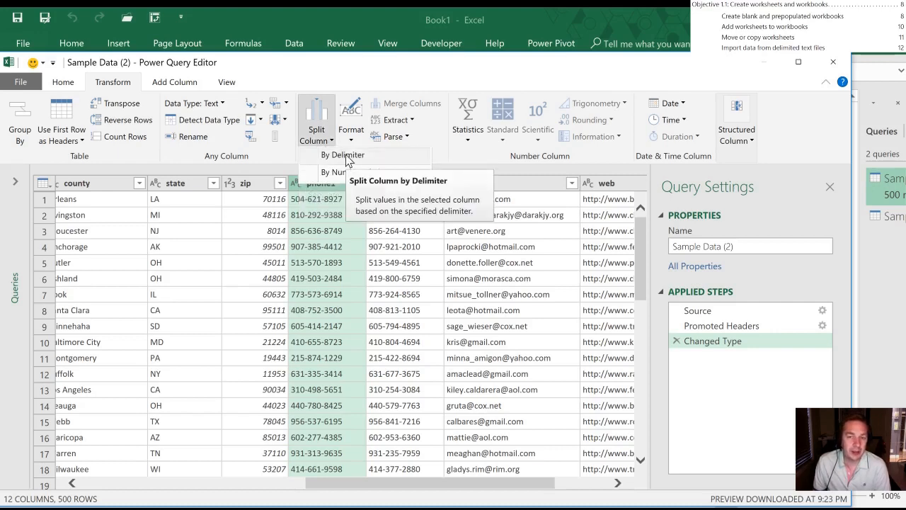
click(346, 155)
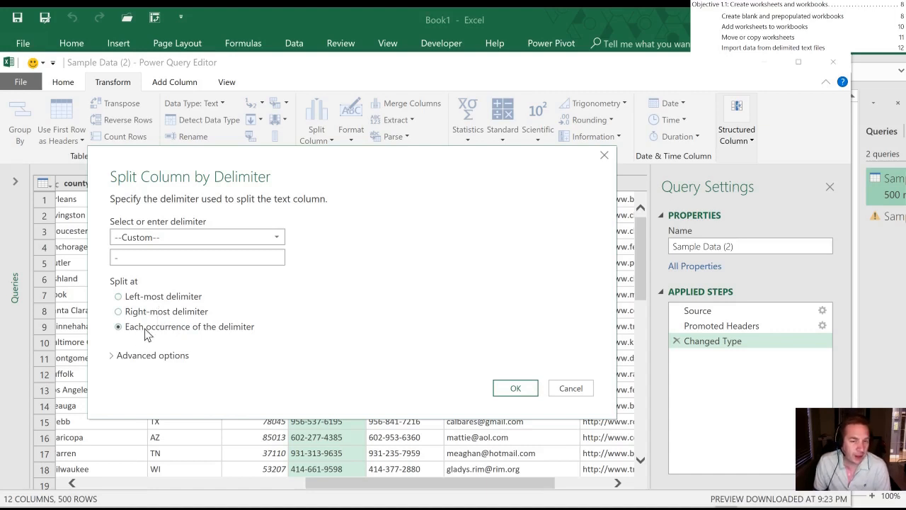
click(119, 297)
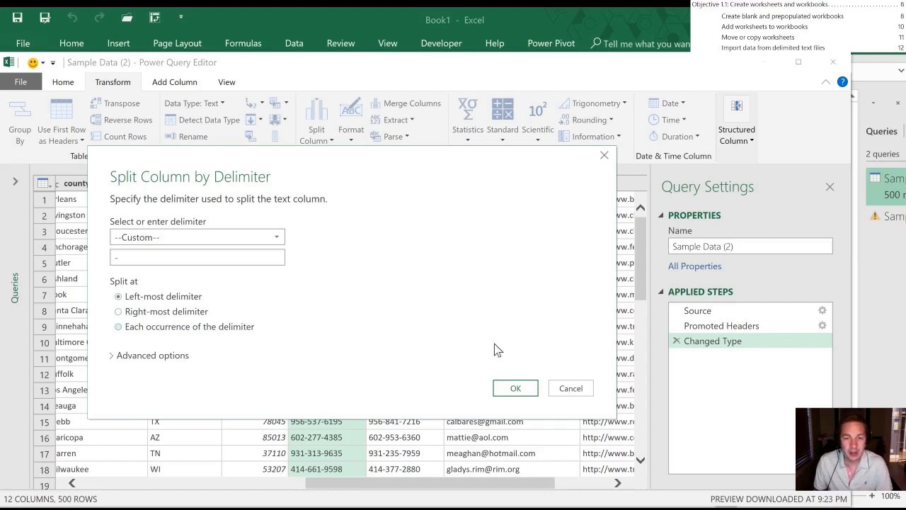
click(513, 390)
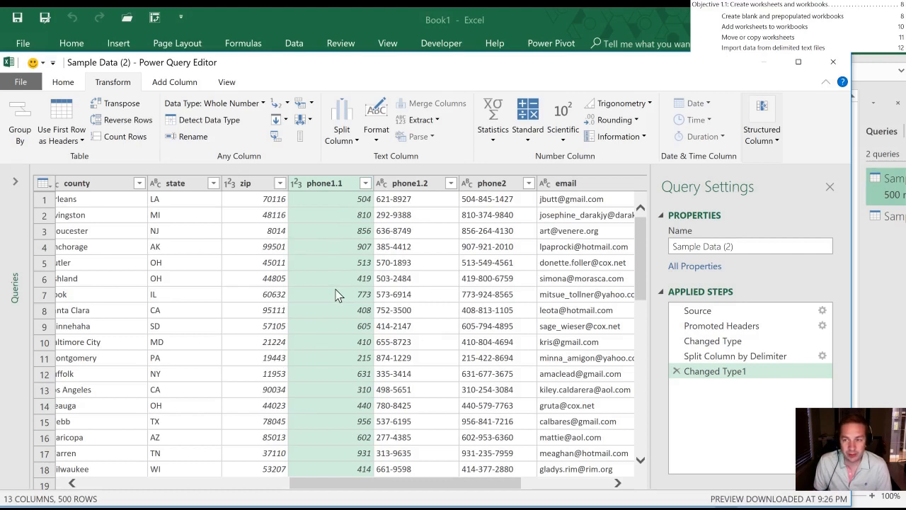
Close and load the edited query into a new worksheet and check the phone1.1 column there.
click(62, 85)
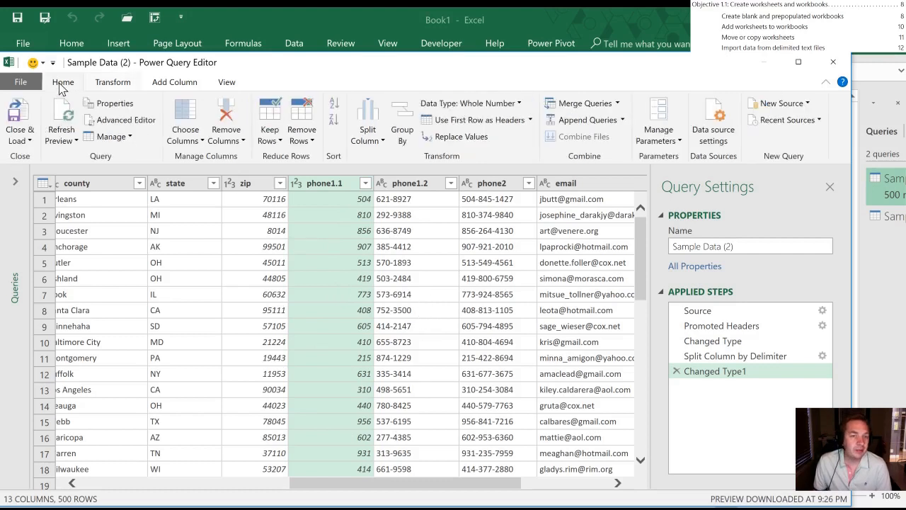
click(22, 124)
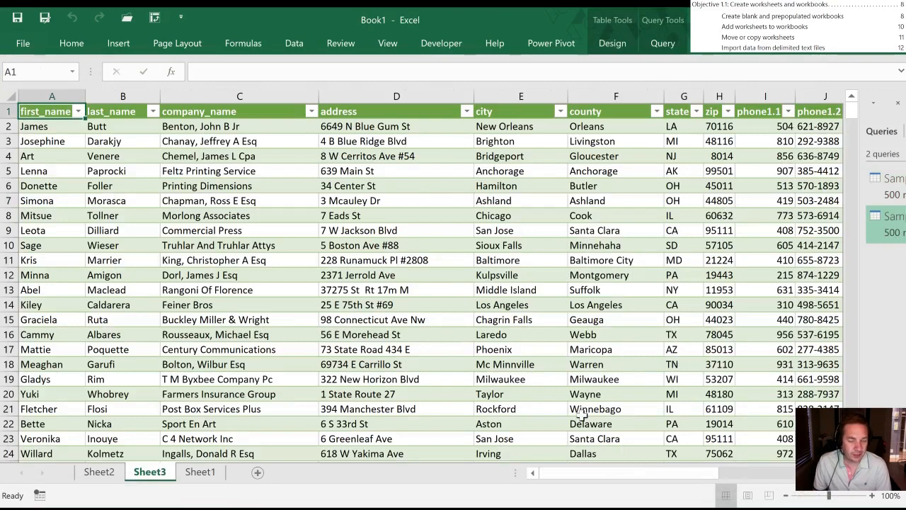
drag(592, 480, 662, 479)
click(454, 111)
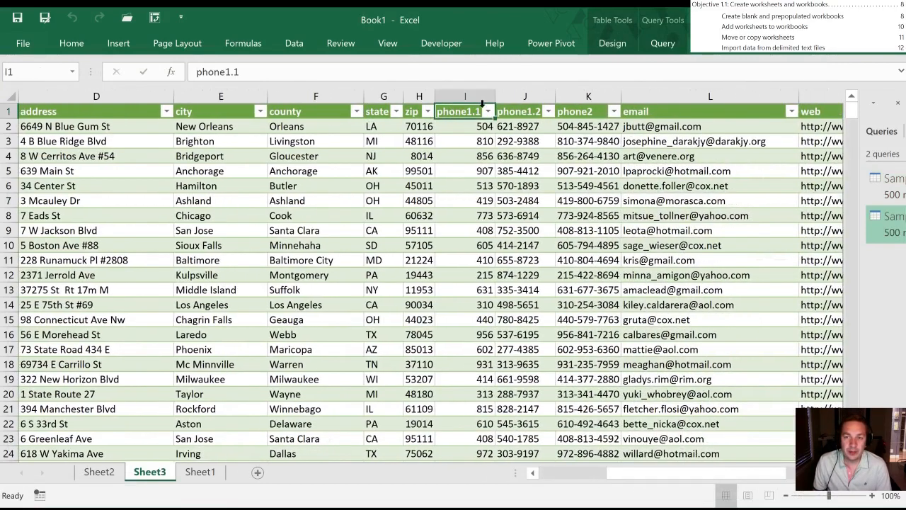
click(457, 218)
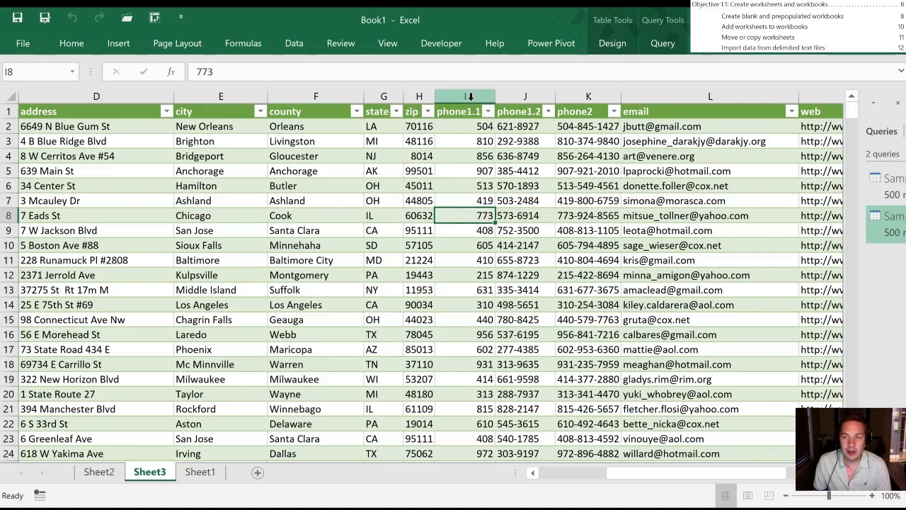
Filter the phone1.1 column of the loaded table to show only area code 212.
click(489, 113)
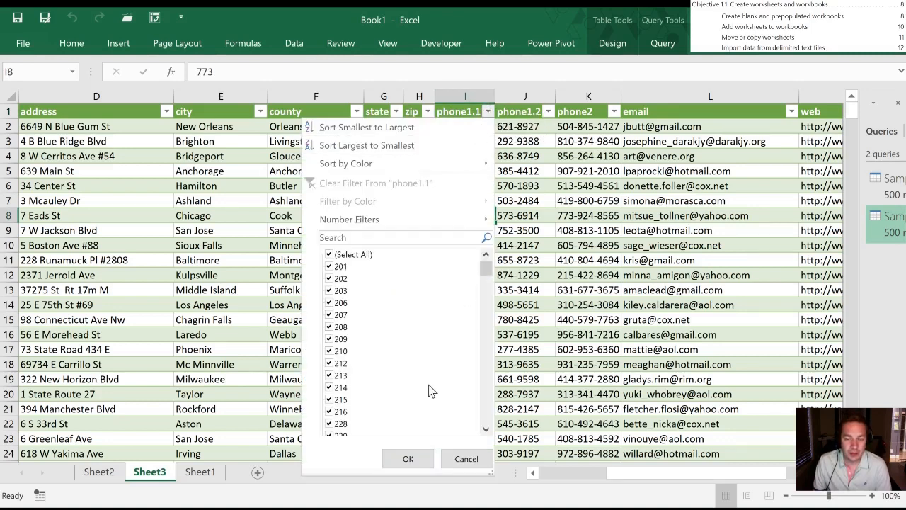
click(330, 255)
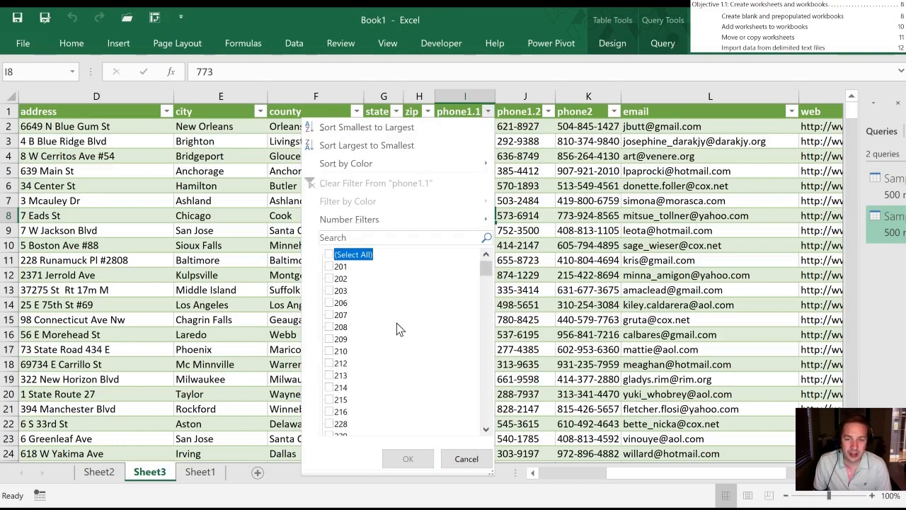
click(331, 364)
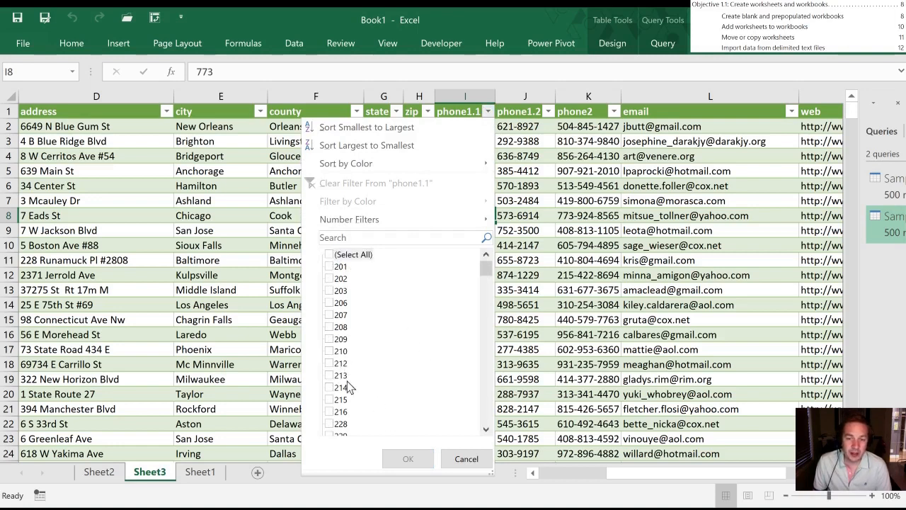
click(330, 363)
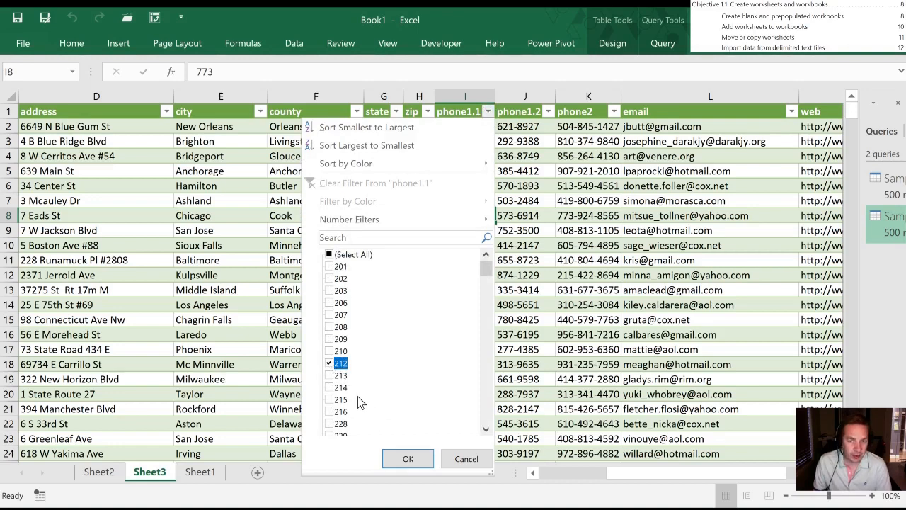
click(402, 460)
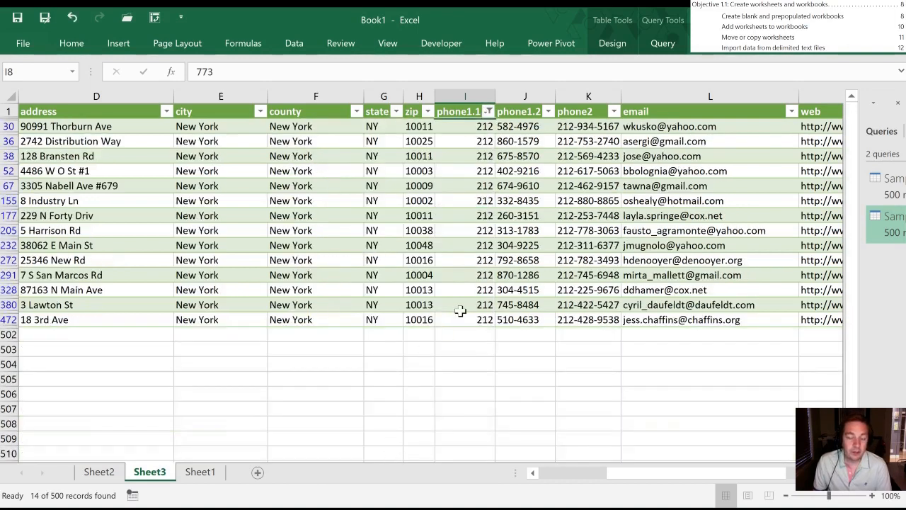